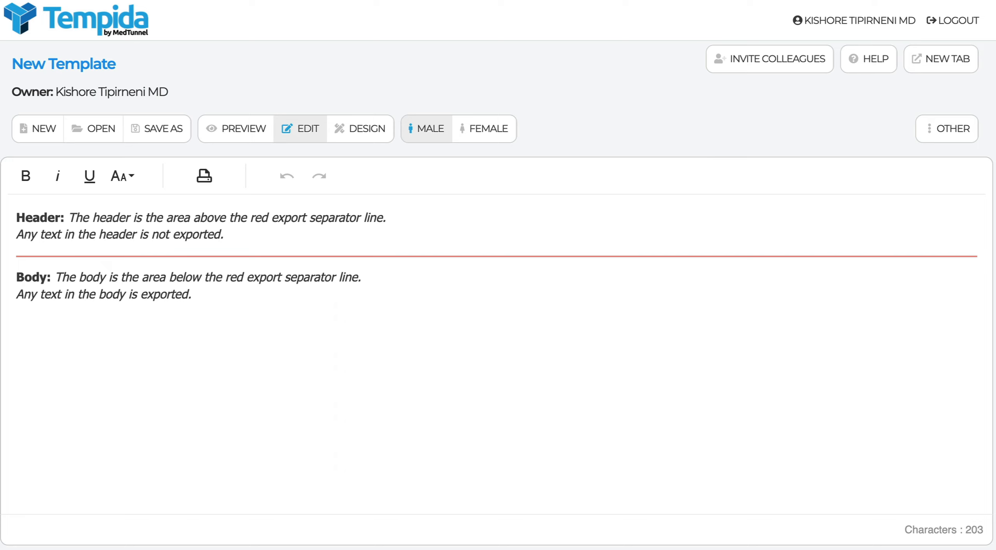
Search the public Orthopedics templates for "dequer" and open "Dequervain's / ECU tendonitis wrist initial clinic visit".
left_click(100, 133)
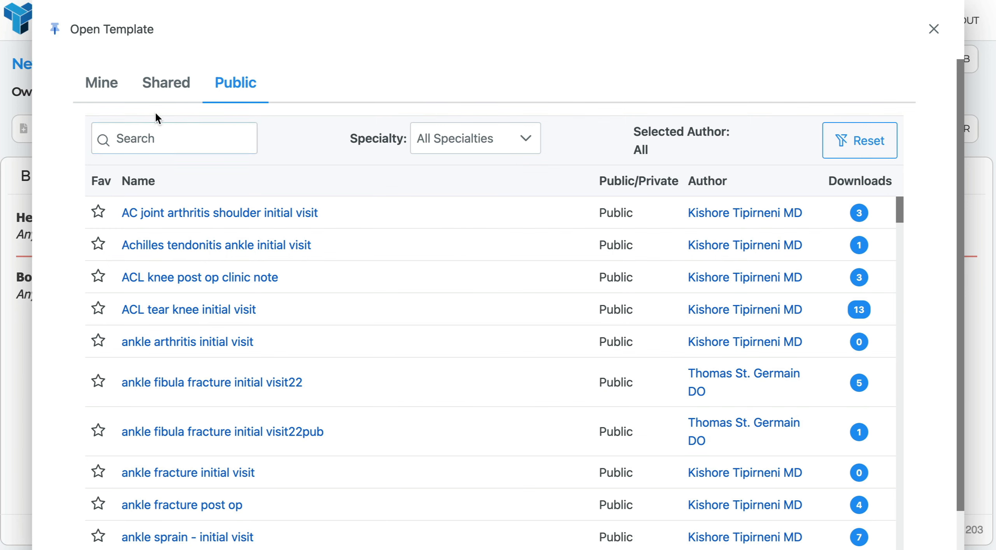
left_click(103, 90)
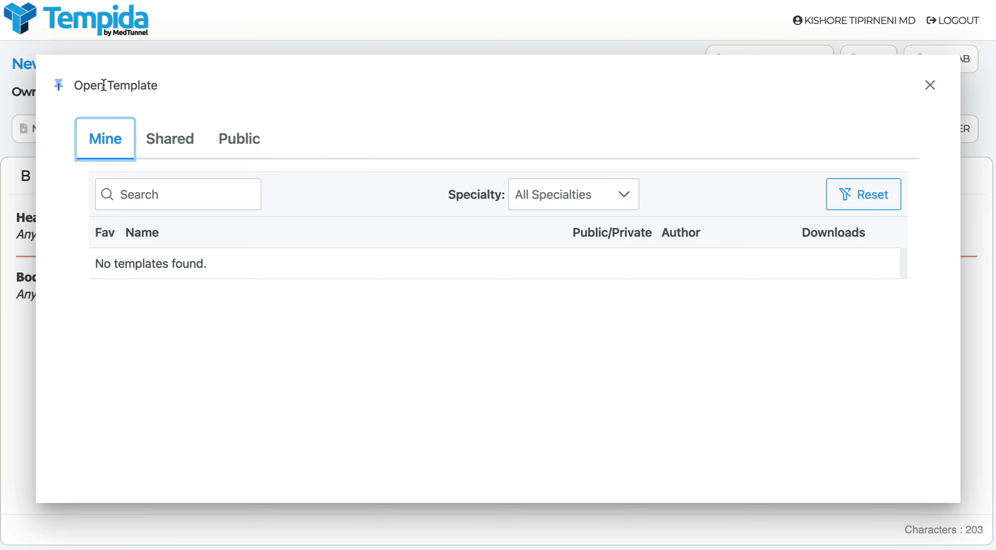
left_click(243, 140)
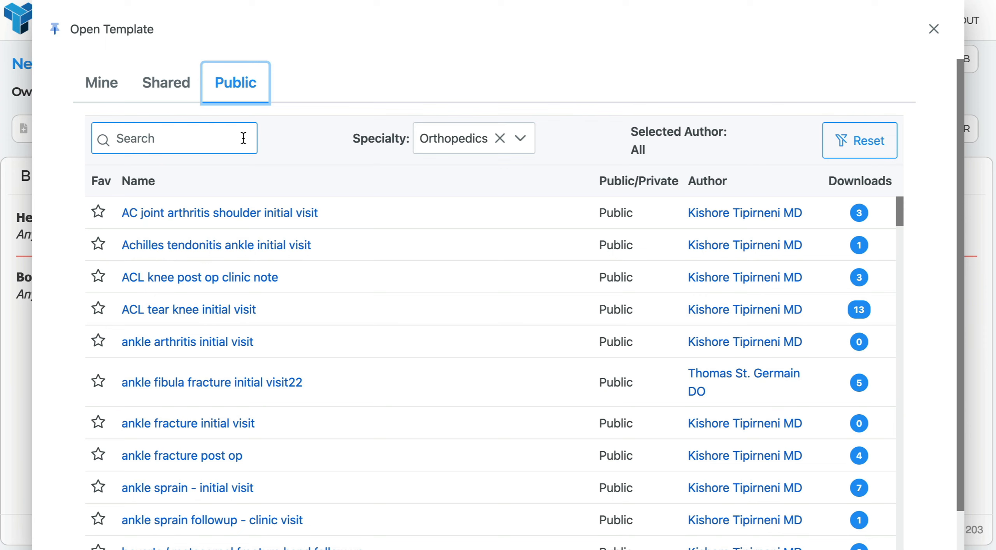
left_click(244, 138)
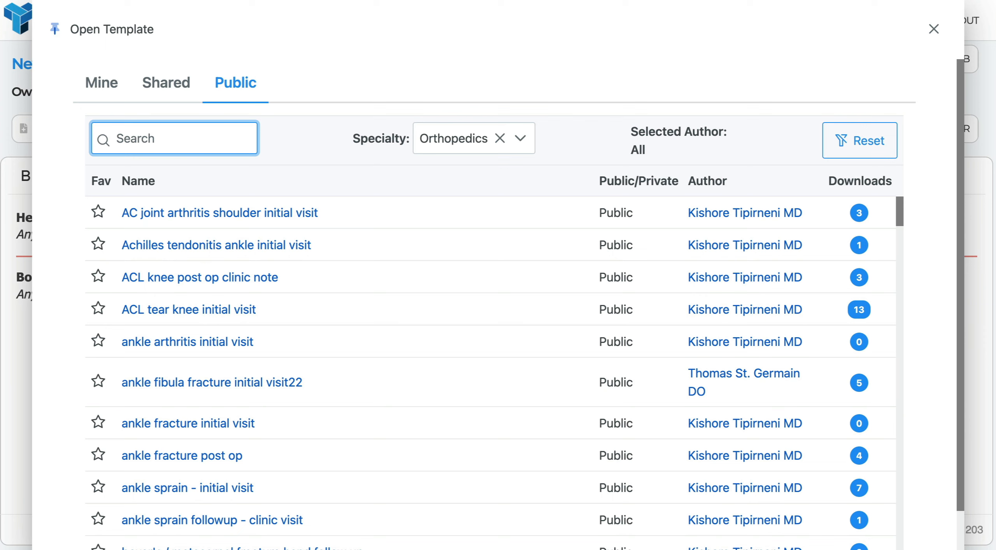
type("dequer")
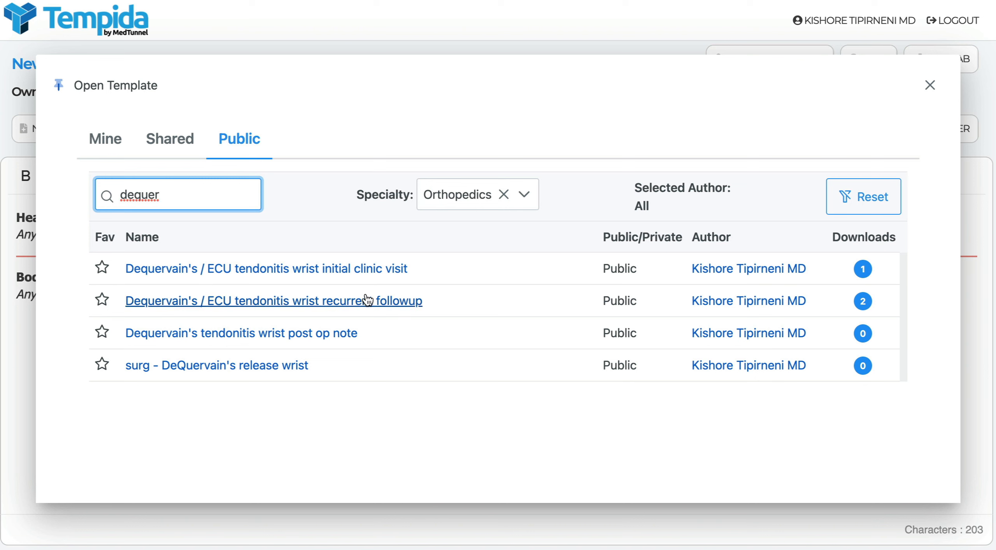
left_click(350, 269)
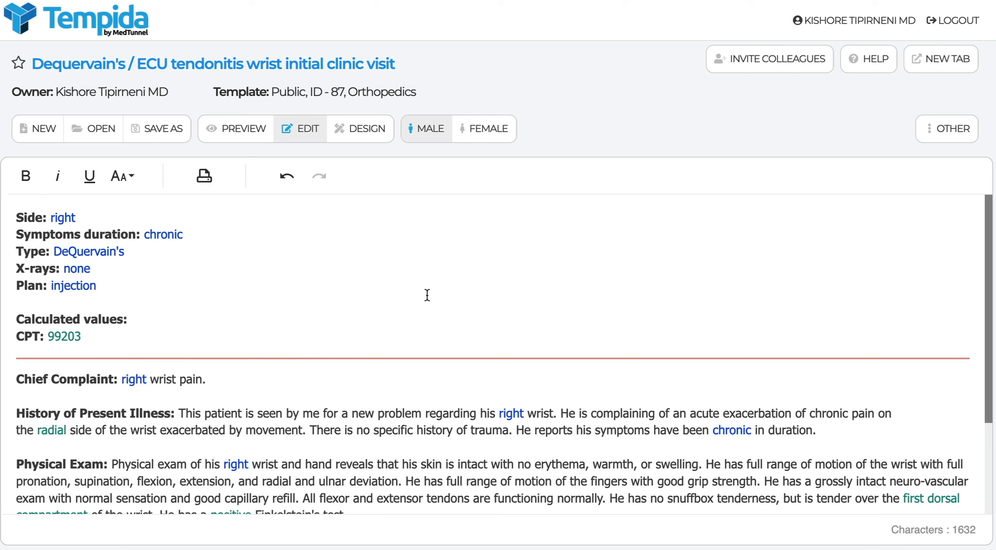
Set the template's side to left and the symptoms duration to 3 months.
left_click(63, 220)
left_click(168, 238)
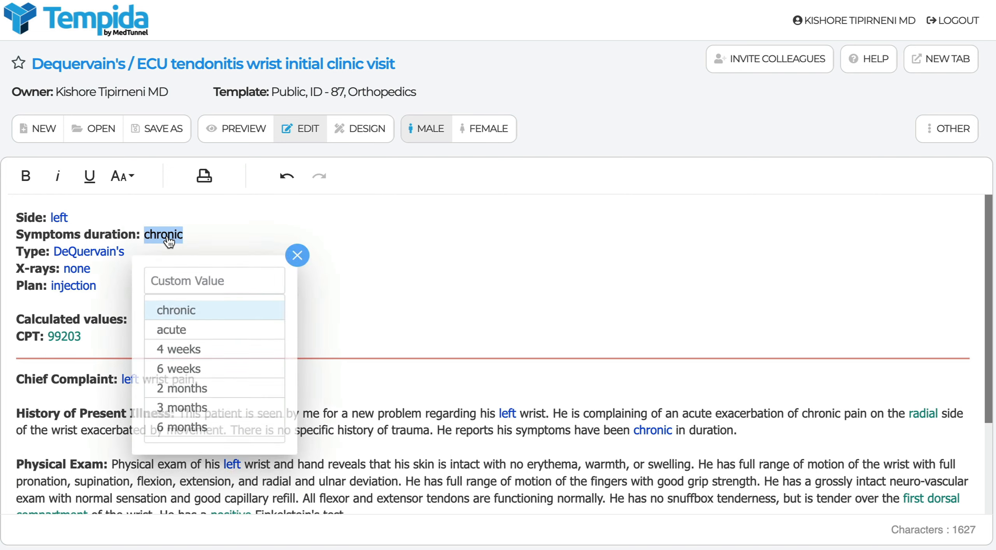
left_click(178, 407)
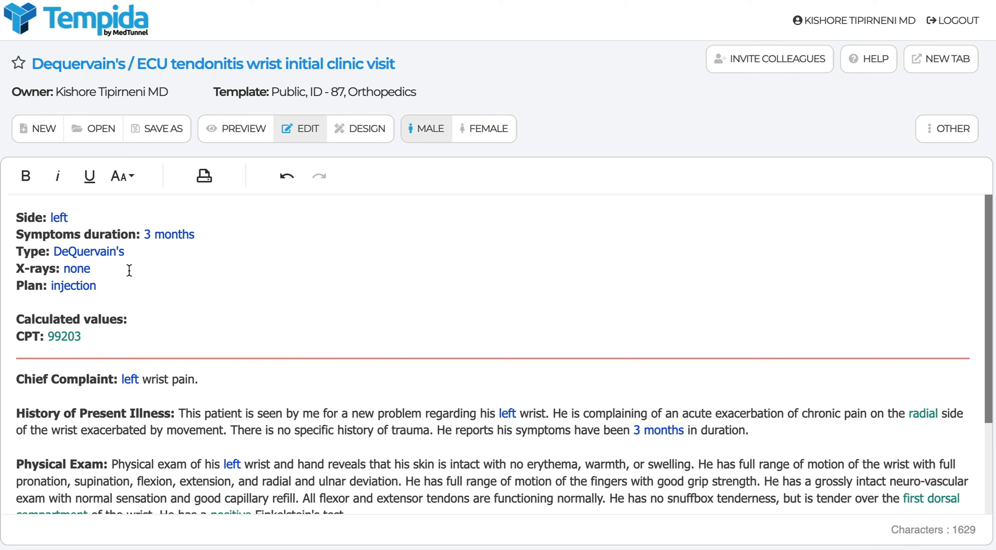
Switch the tendonitis type to ECU and back to DeQuervain's.
left_click(110, 252)
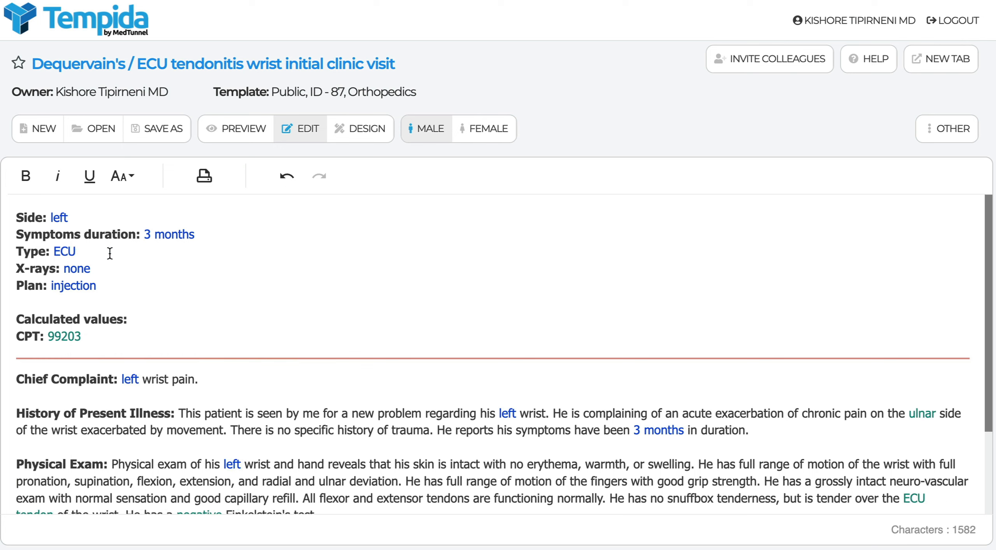
left_click(73, 257)
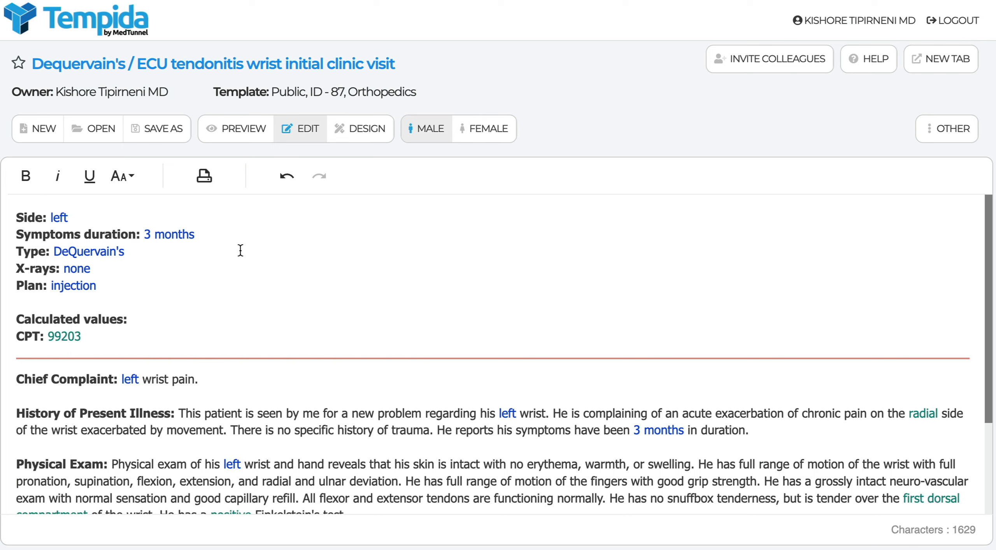
Set the X-rays field to "done today in the clinic" and choose injection as the plan.
scroll(166, 275, "down", 1)
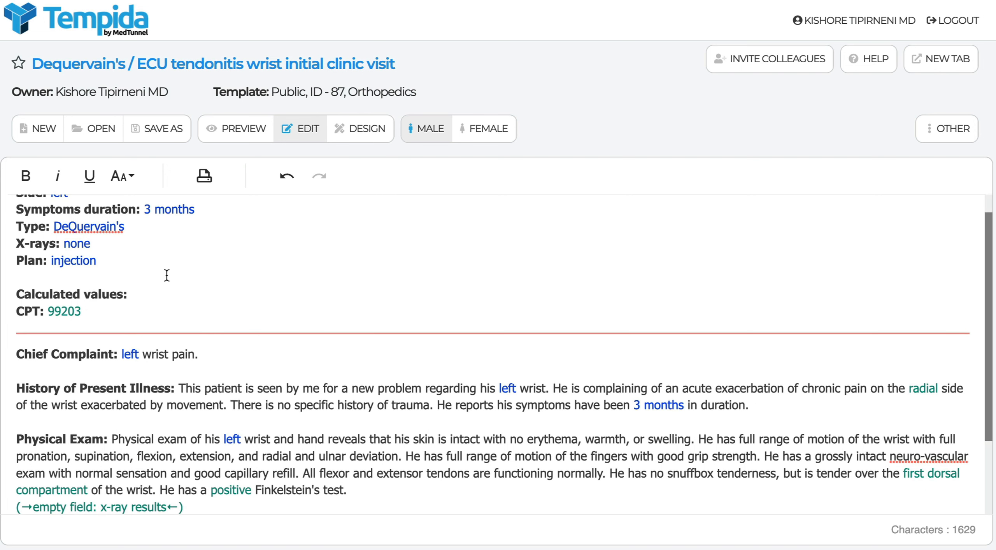
left_click(83, 248)
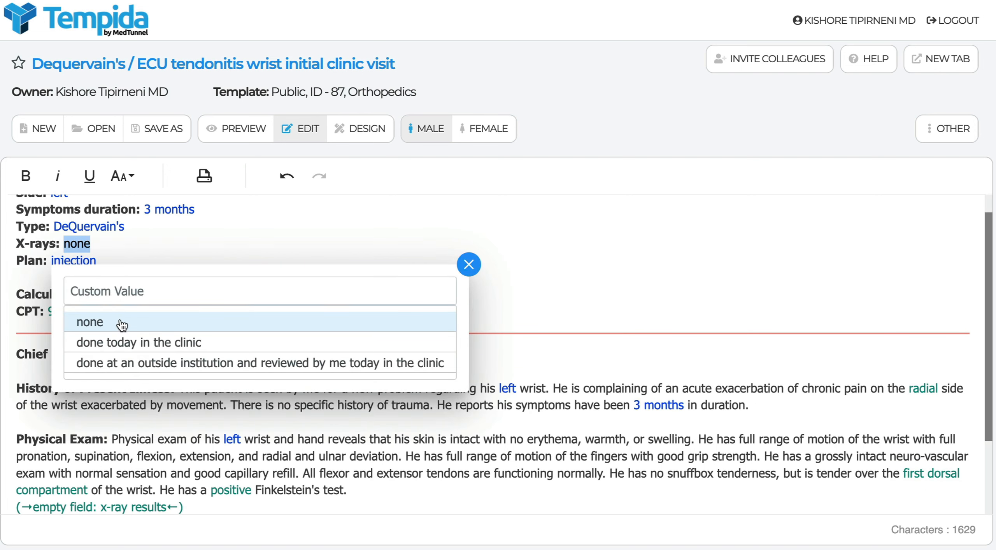
left_click(139, 344)
scroll(268, 252, "down", 1)
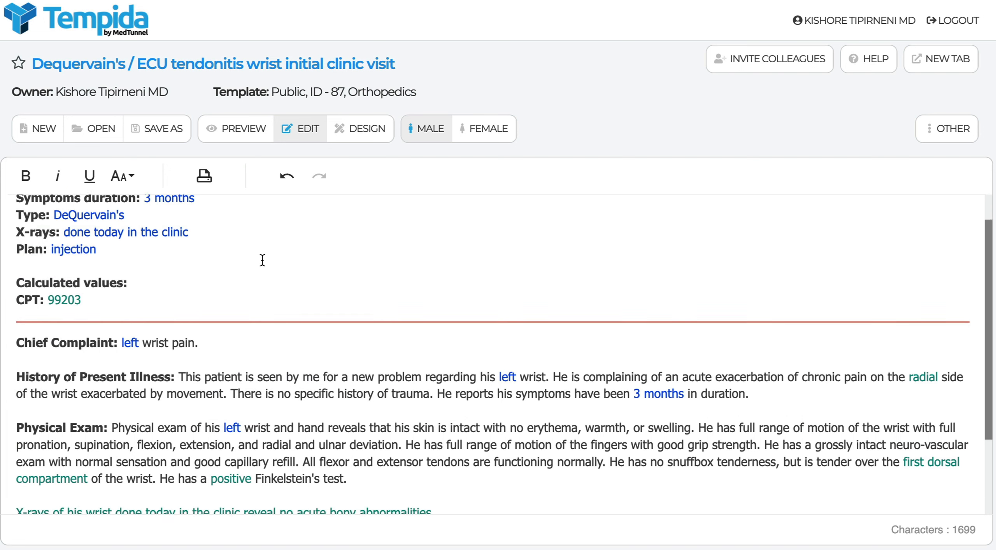
left_click(82, 251)
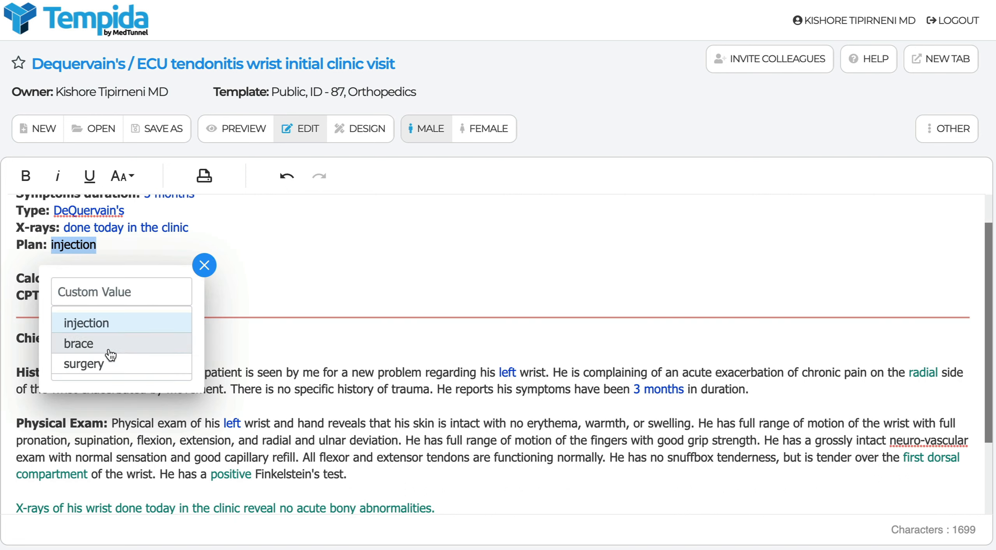
left_click(115, 327)
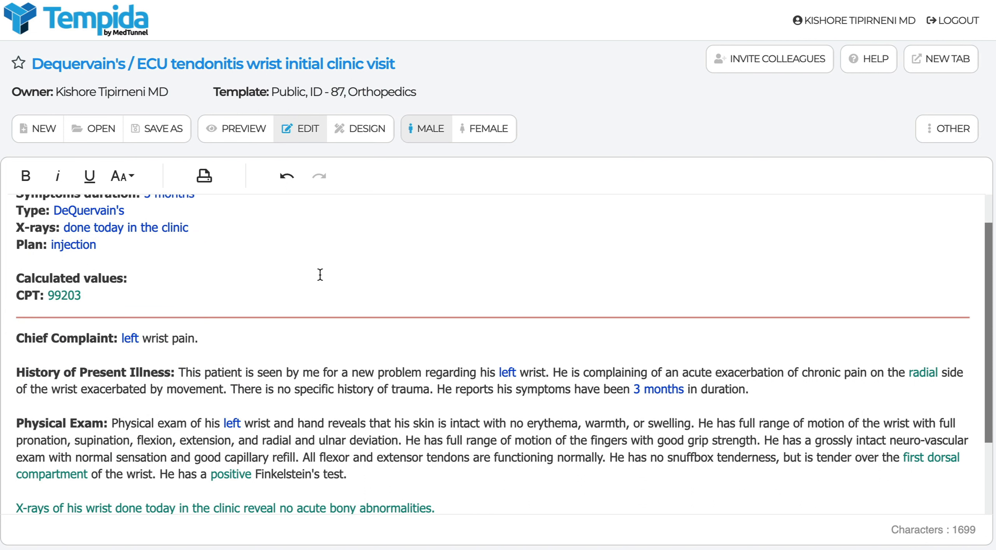
Review the note from the header fields down to the Assessment / Plan paragraph for the injection.
scroll(320, 275, "up", 1)
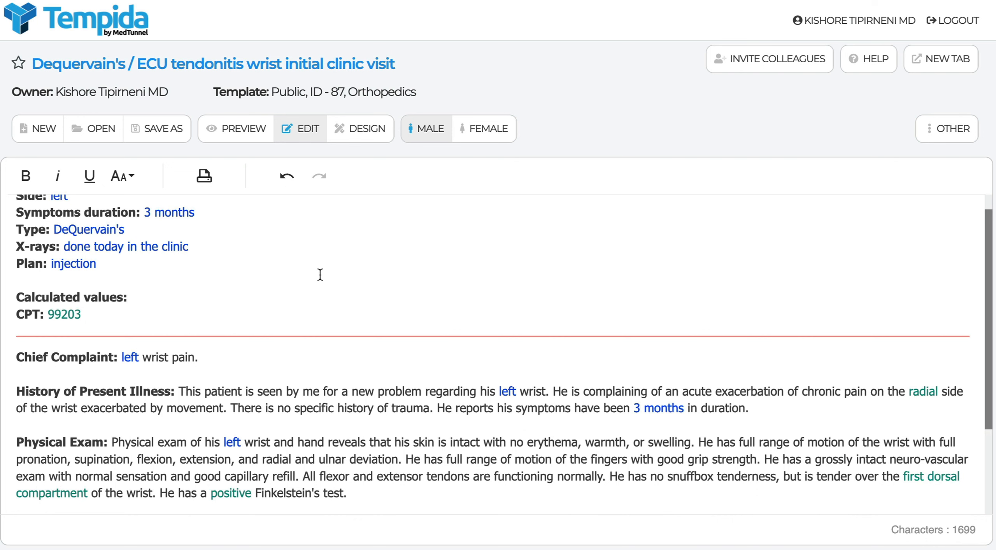
scroll(320, 275, "up", 1)
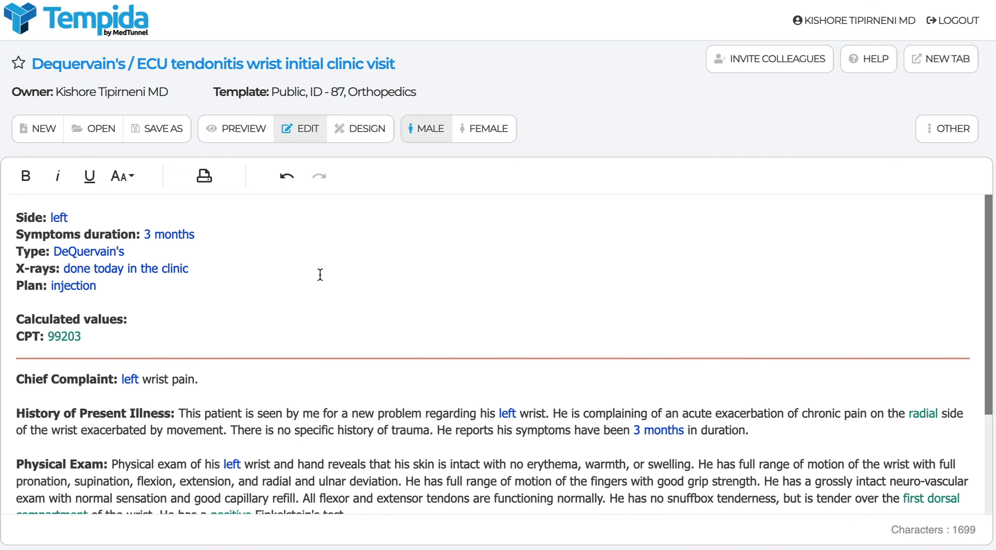
scroll(319, 274, "down", 6)
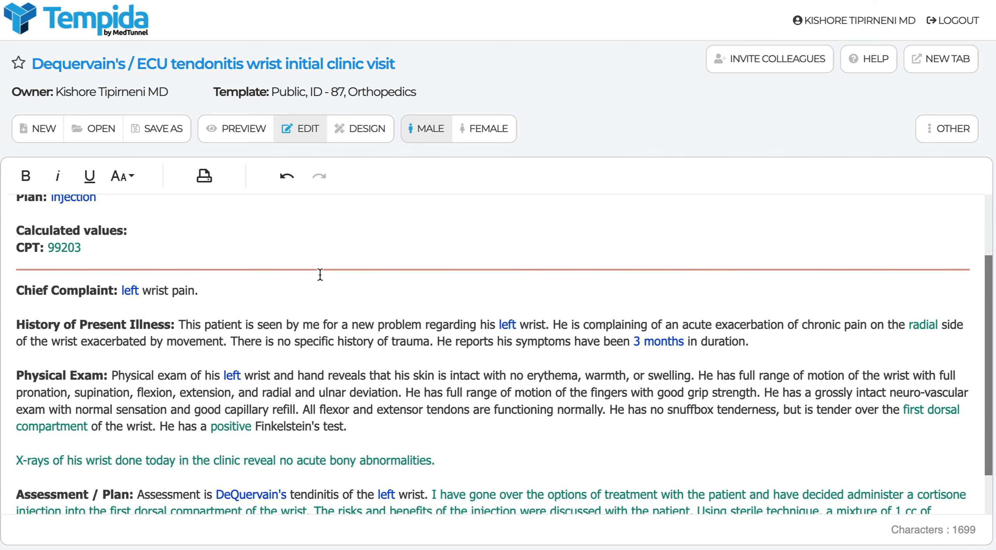
scroll(319, 274, "up", 3)
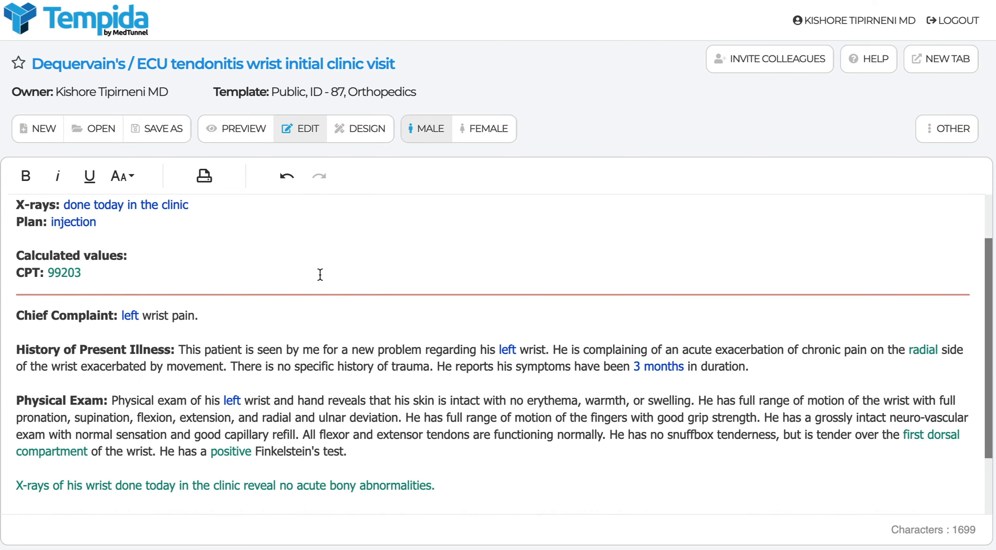
scroll(319, 275, "down", 3)
scroll(320, 275, "down", 1)
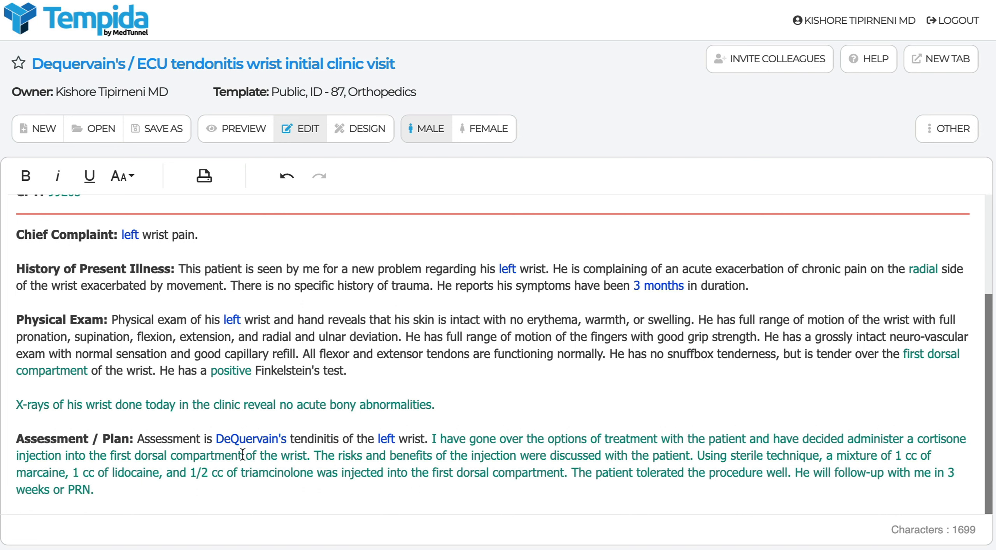
scroll(342, 465, "up", 3)
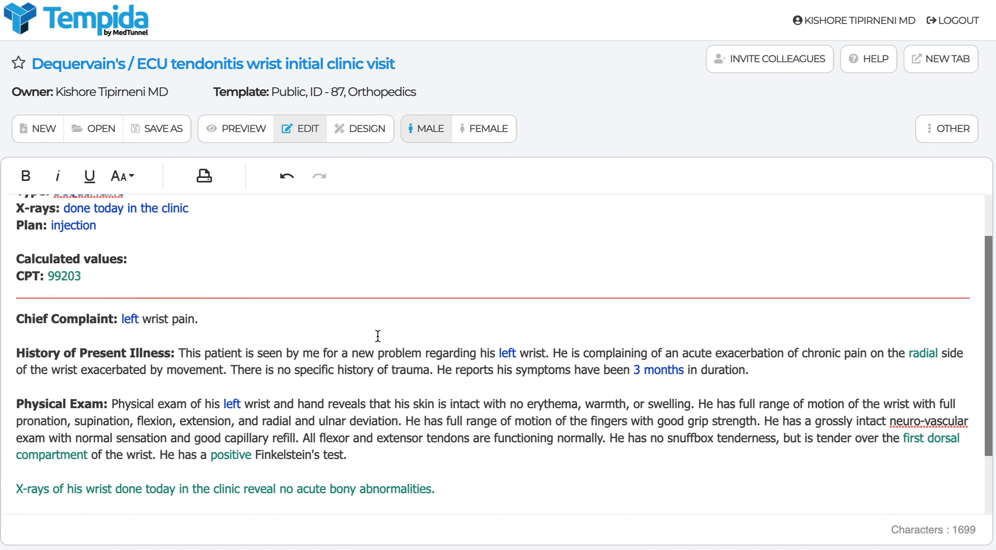
Change the plan to brace and the symptoms duration to 2 months.
left_click(80, 226)
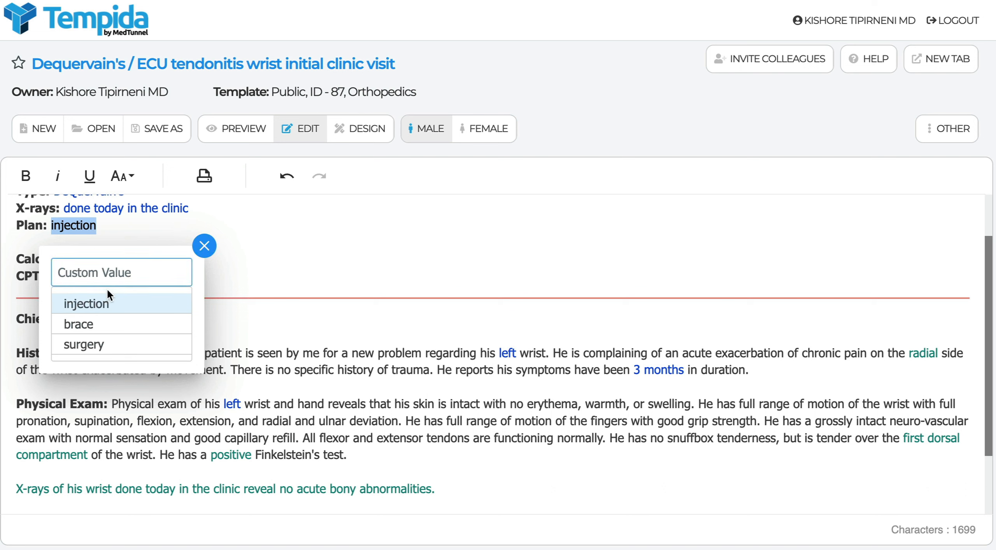
left_click(112, 336)
scroll(385, 413, "down", 2)
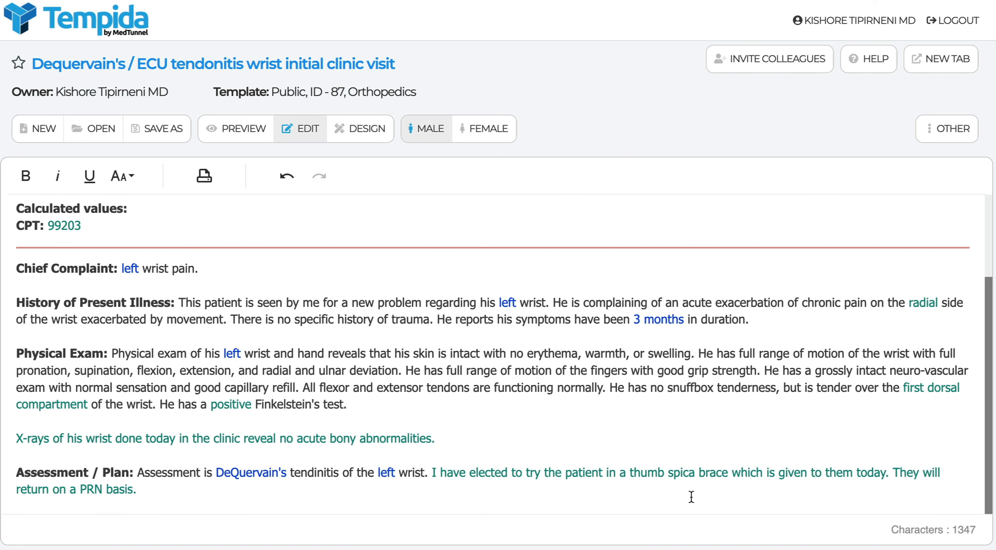
scroll(691, 496, "up", 3)
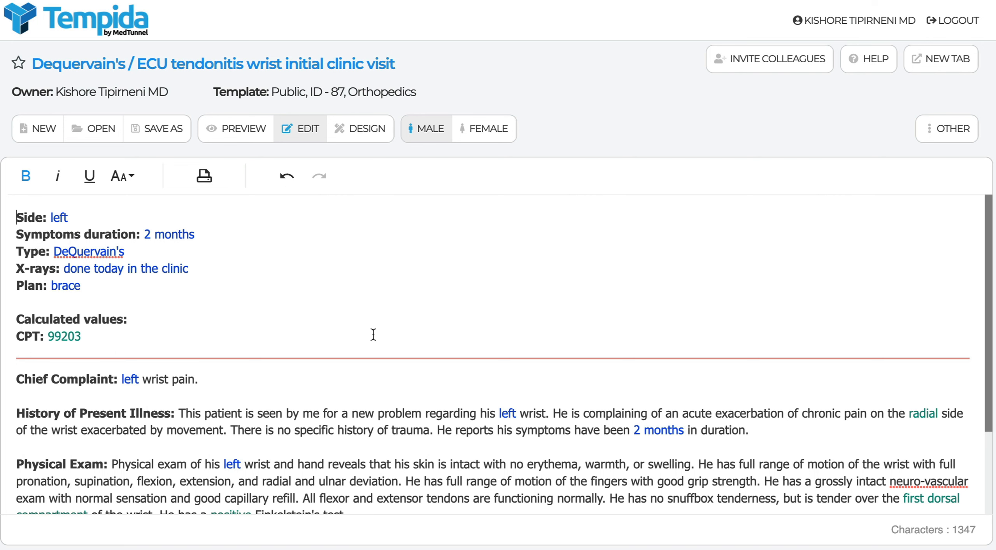
Check the updated note, preview its export text without the header, and return to edit mode.
scroll(373, 334, "down", 3)
scroll(373, 334, "up", 3)
left_click(256, 135)
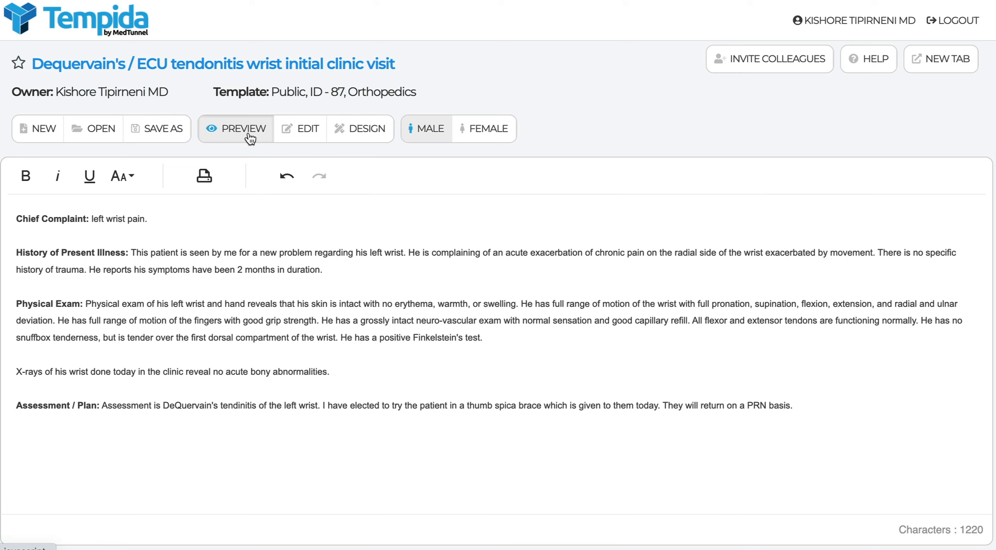
left_click(300, 137)
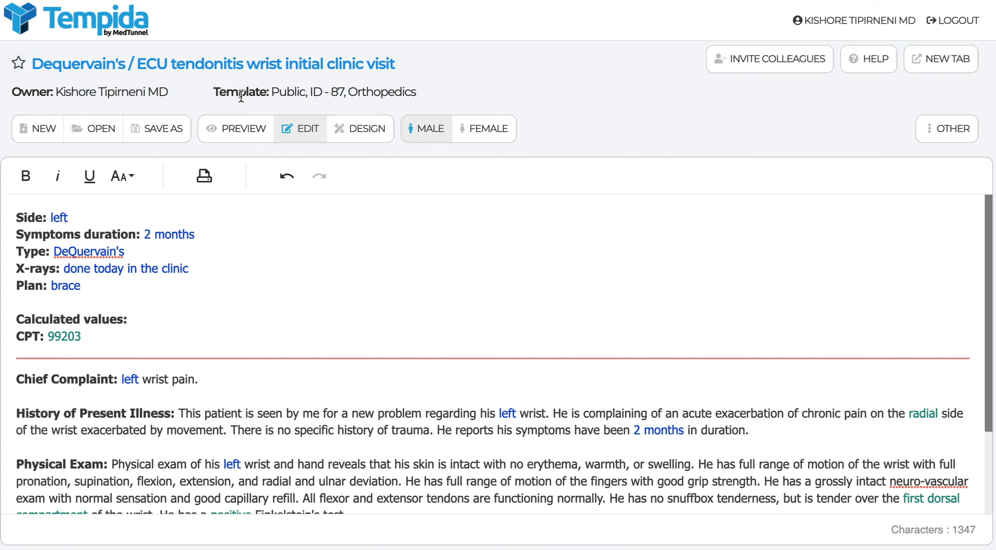
Open the template browser to choose another template.
left_click(100, 129)
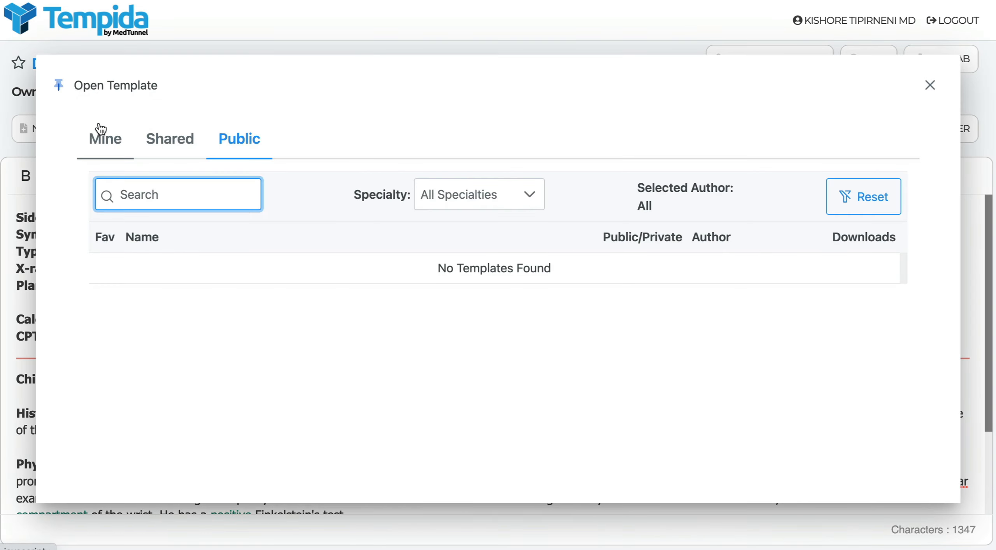